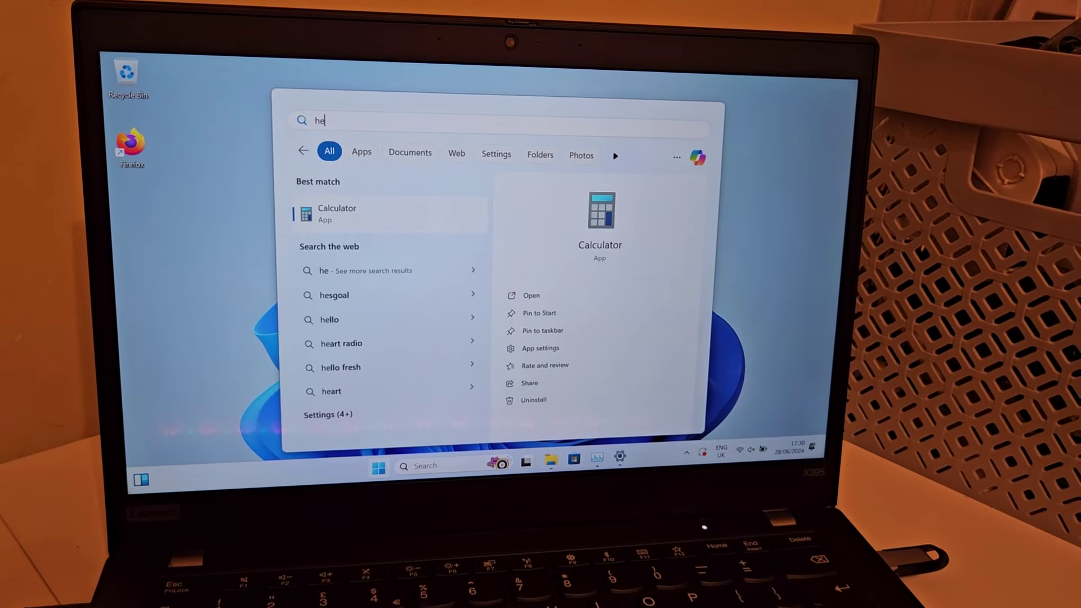
pyautogui.write('llo ')
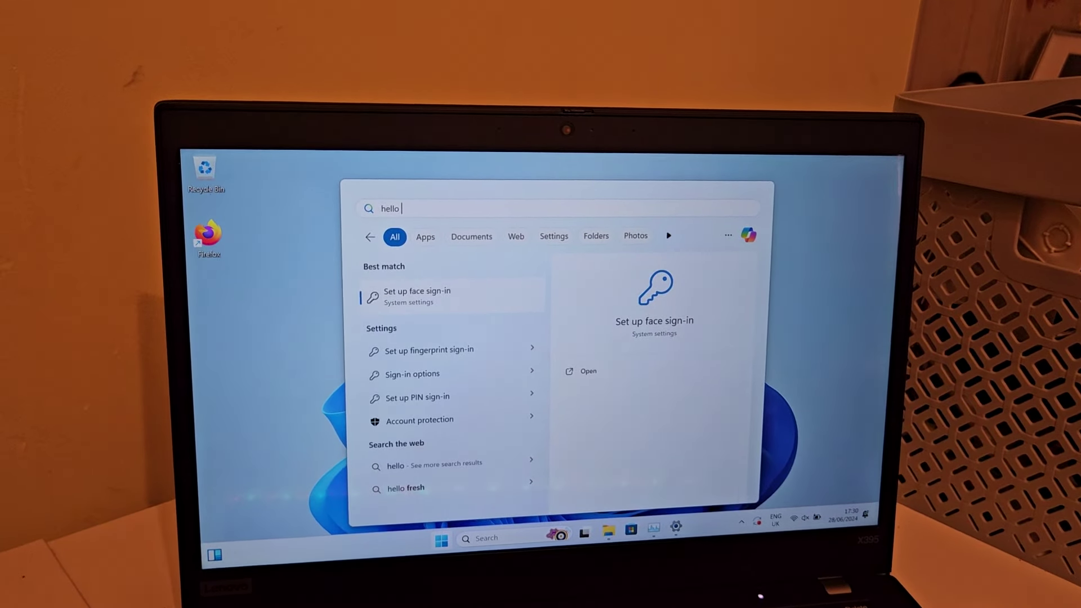
pyautogui.write('worlld')
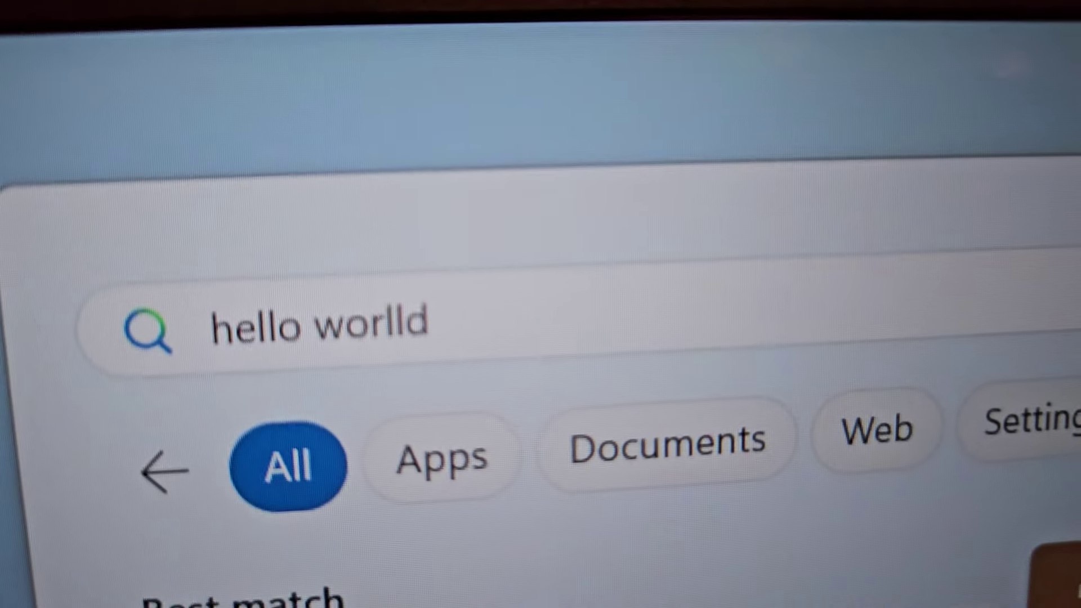
pyautogui.write(' #')
pyautogui.write('#####')
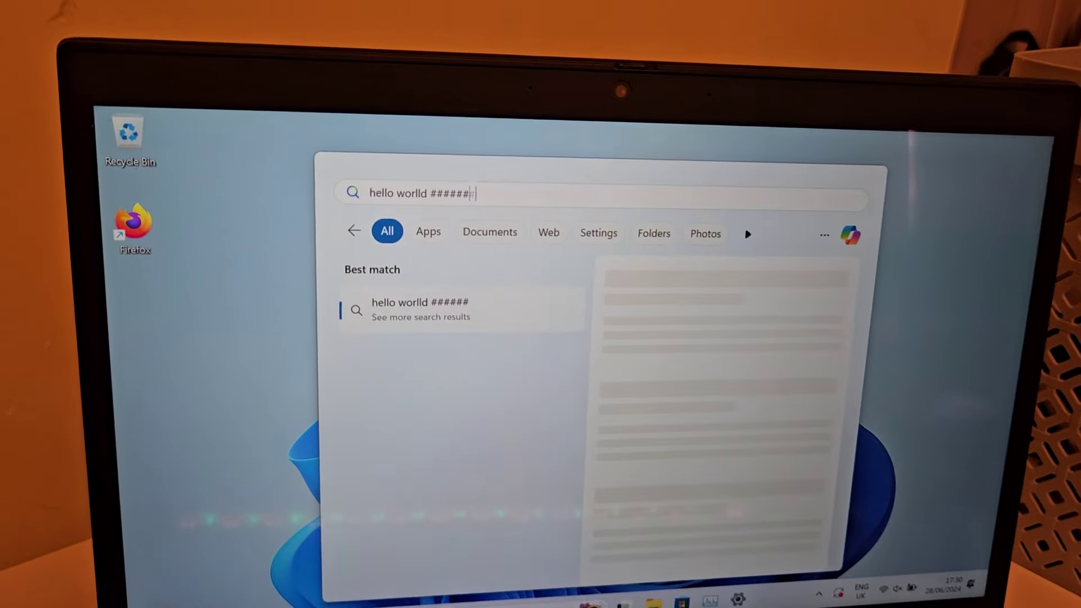
pyautogui.write('#############')
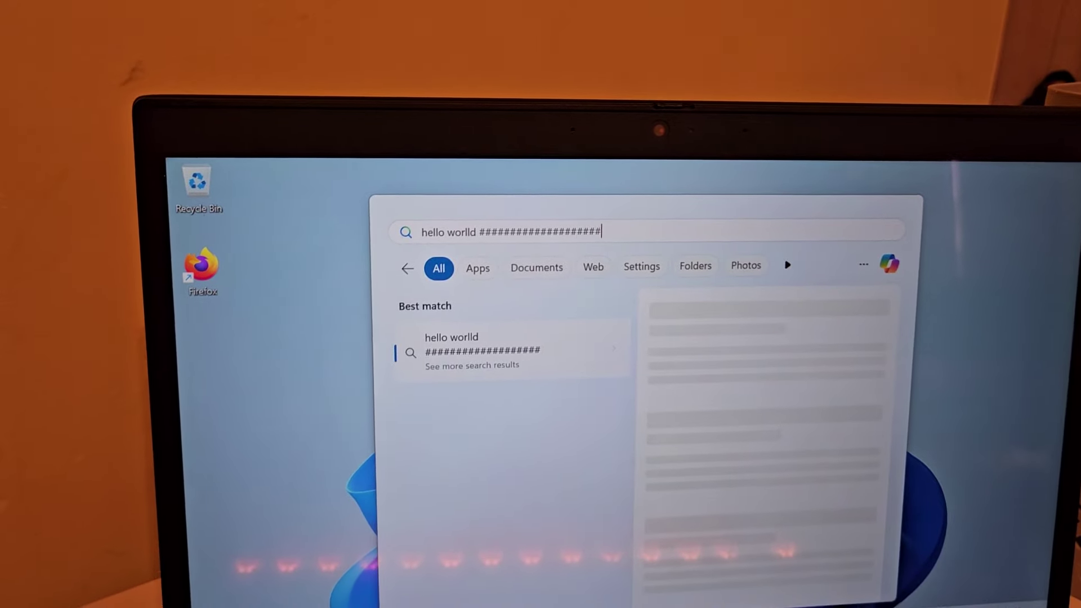
pyautogui.write('#########')
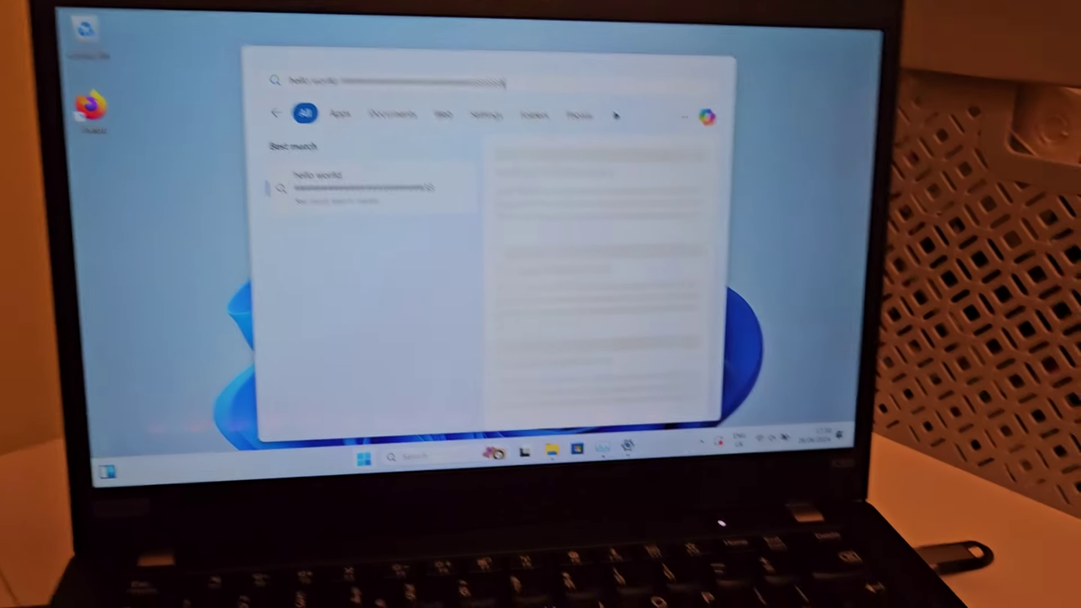
pyautogui.write('££££££££')
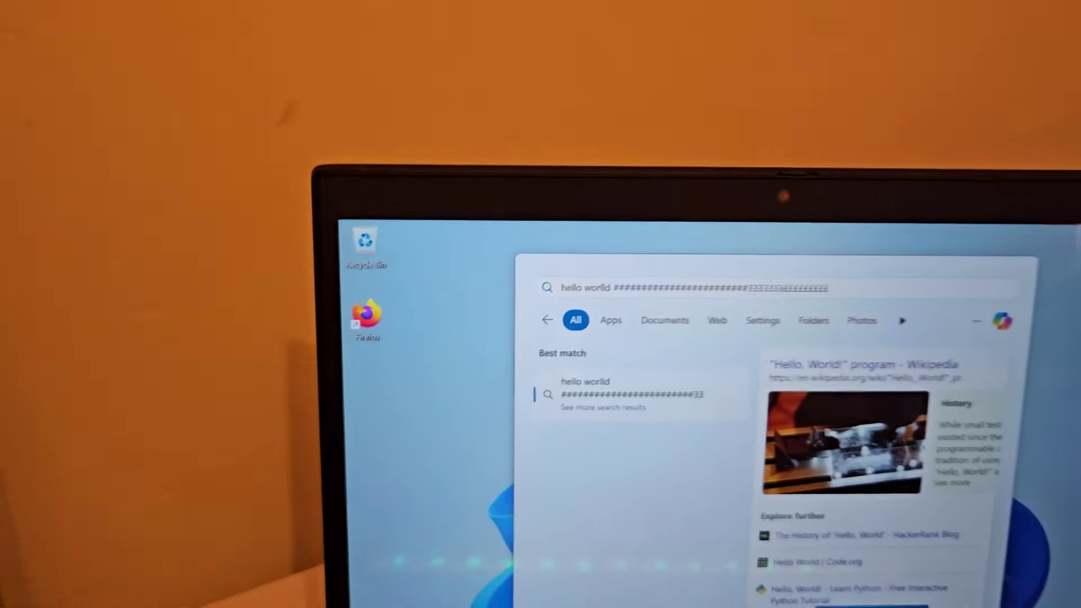
# Step: Close the search panel holding the 'hello world' and symbol test, returning to the desktop
pyautogui.press('Escape')
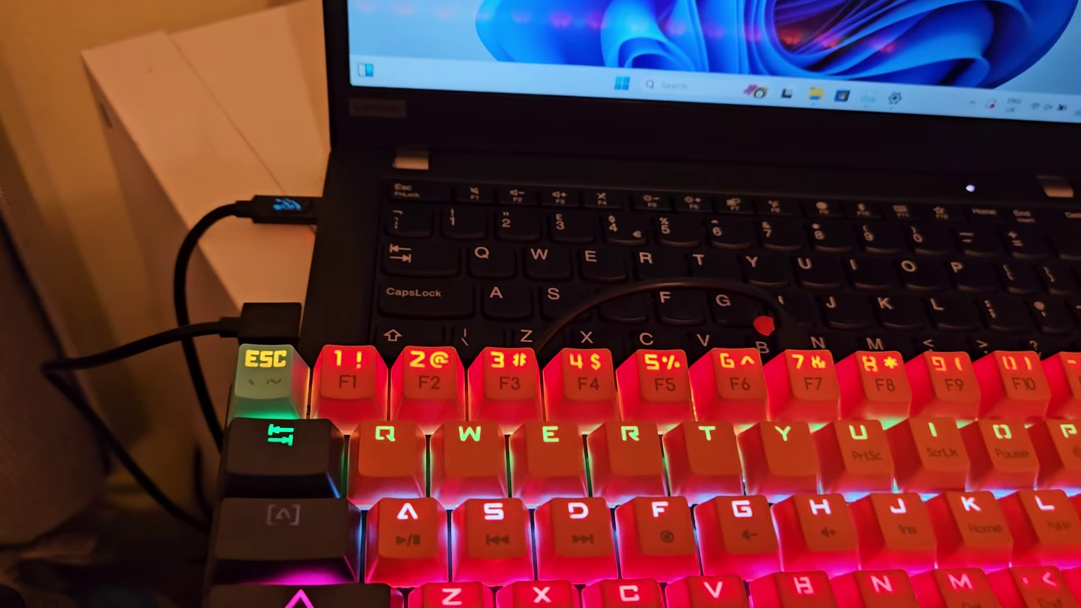